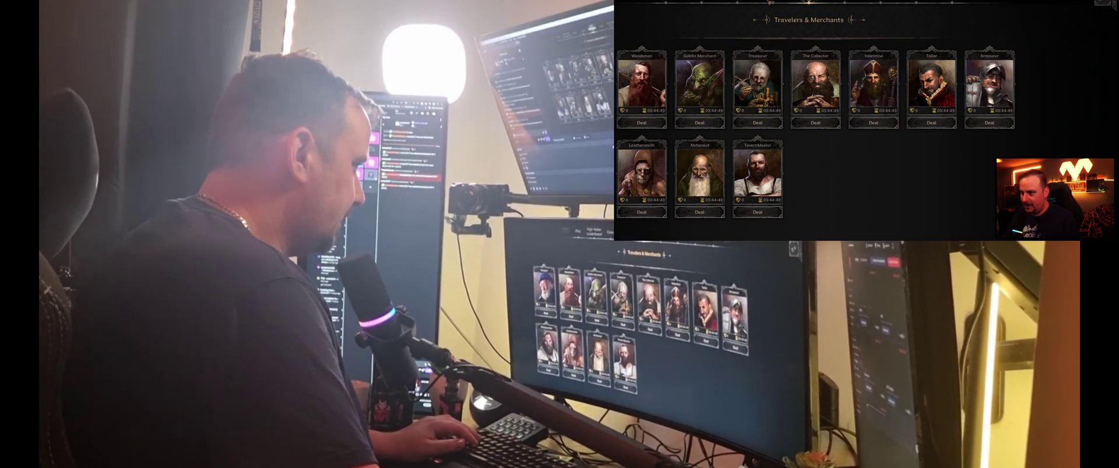
key(Escape)
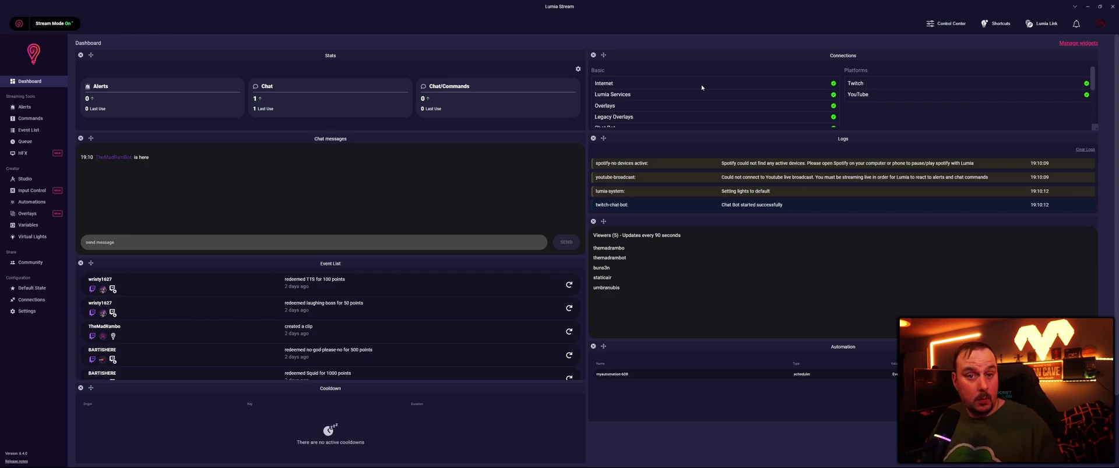
Browse the HFX library sorted by popularity and view the page for uploading a custom effect video
click(33, 156)
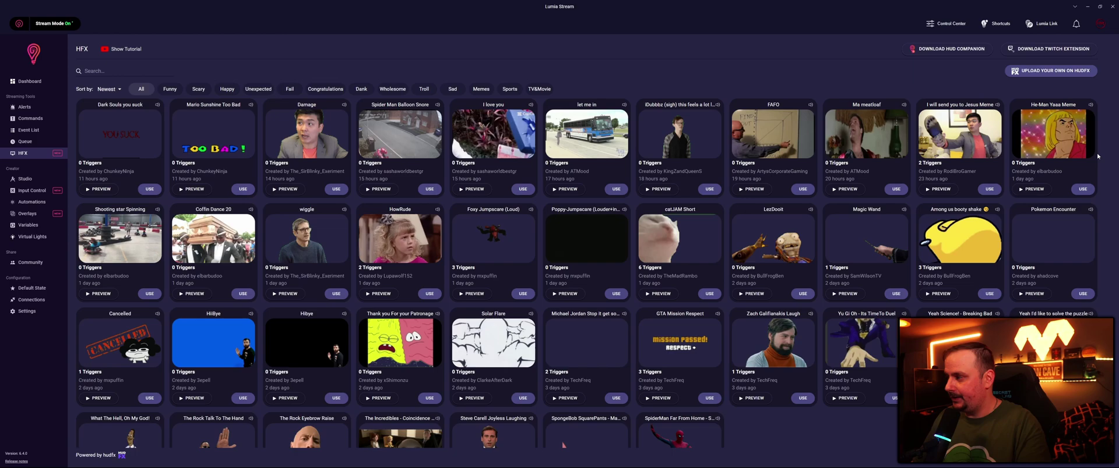
click(111, 89)
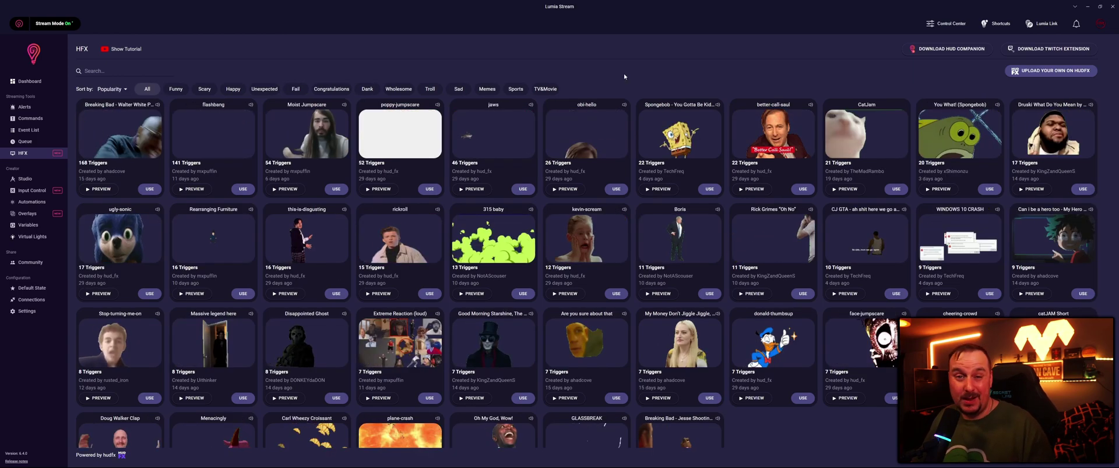
click(1051, 71)
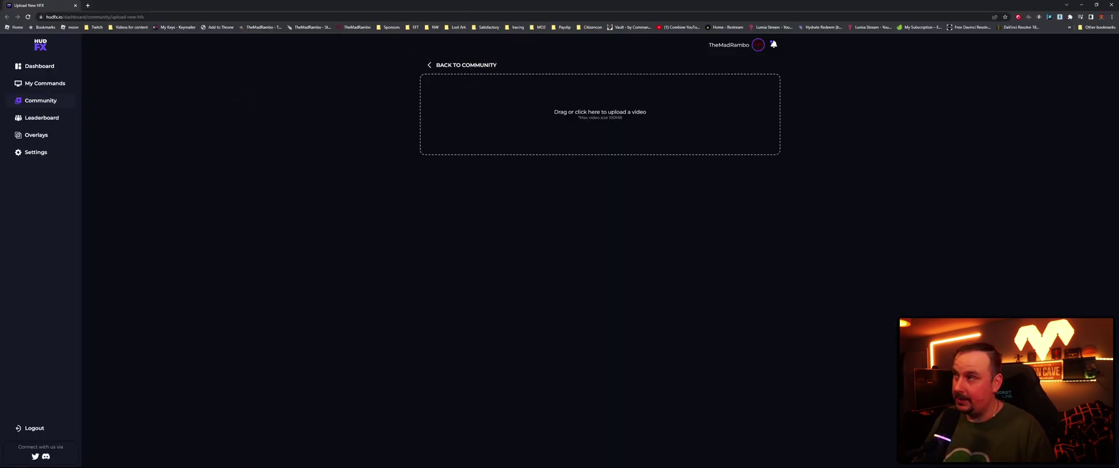
click(138, 148)
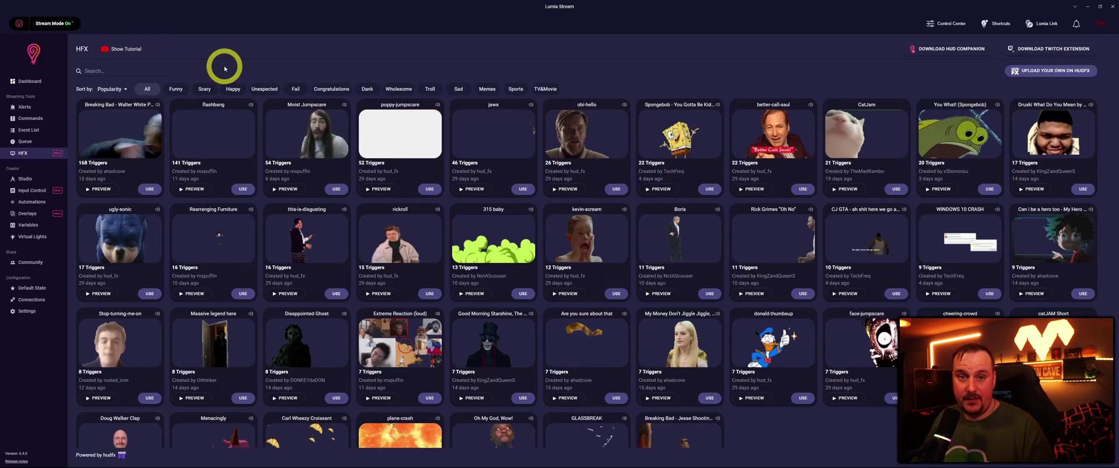
Create a new overlay named HUD Test with a 1080p resolution and no description
click(28, 214)
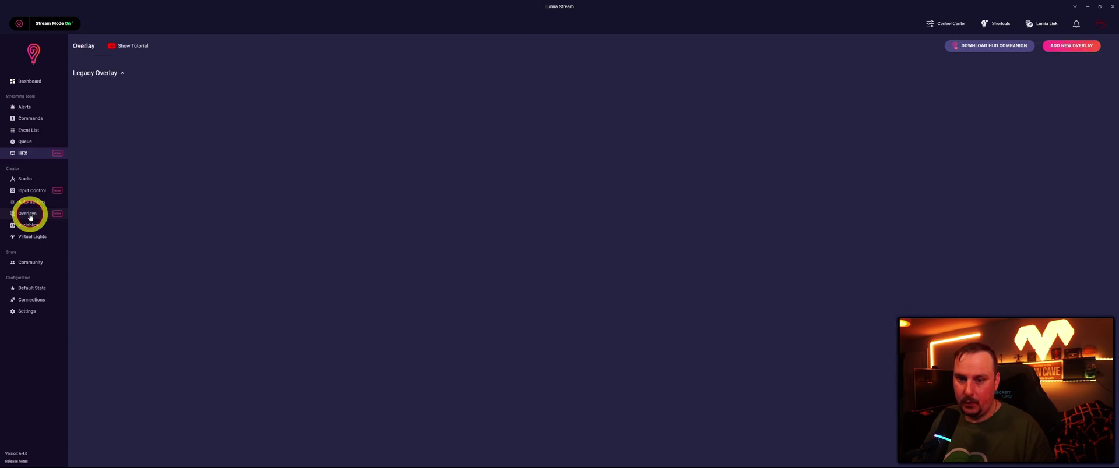
click(1066, 46)
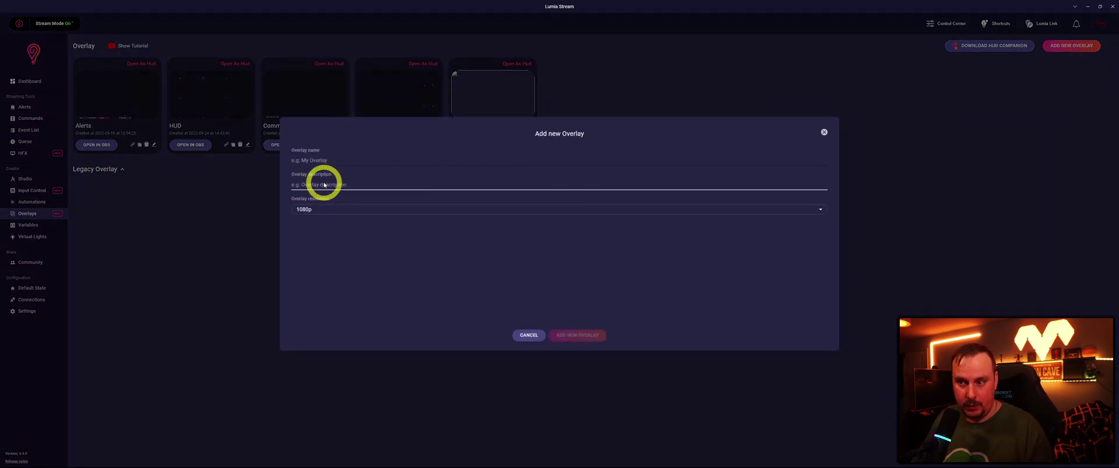
click(332, 160)
text(HUD Test)
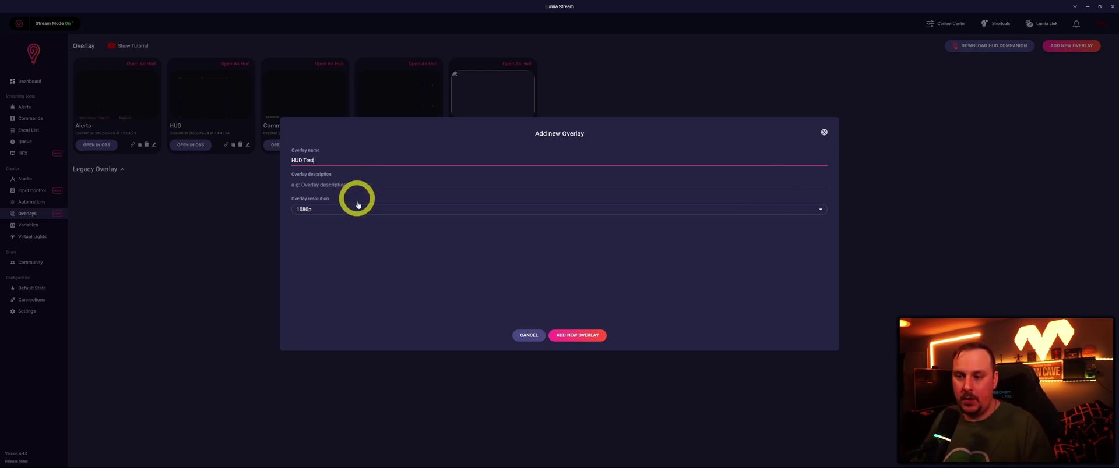
click(331, 185)
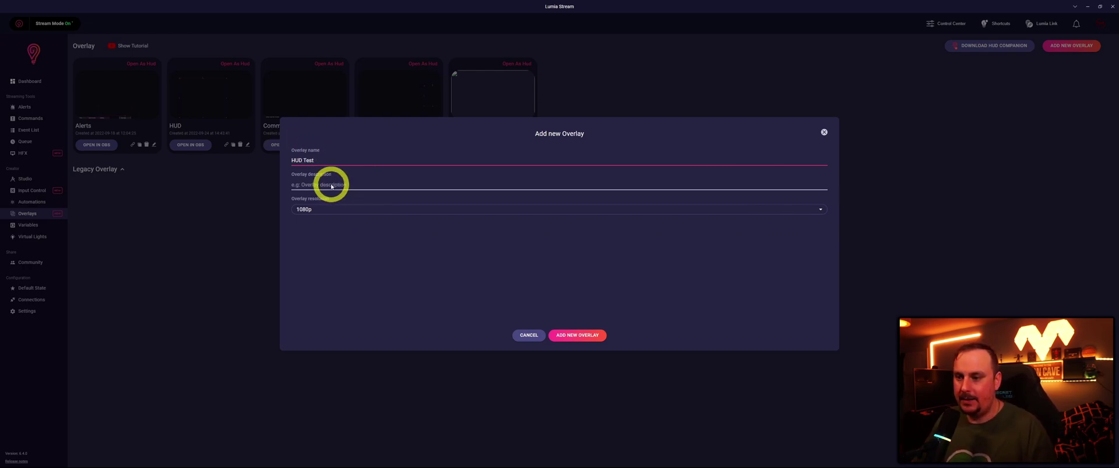
click(320, 209)
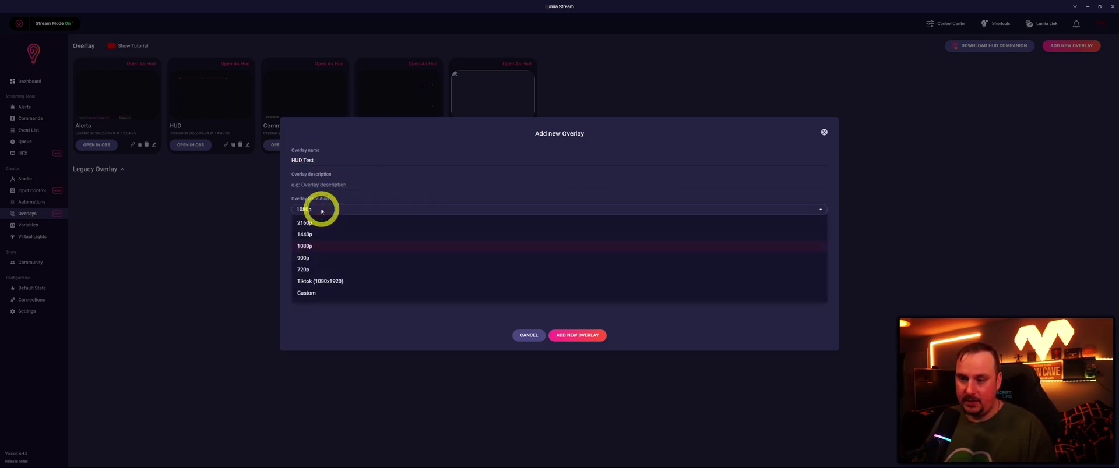
click(344, 246)
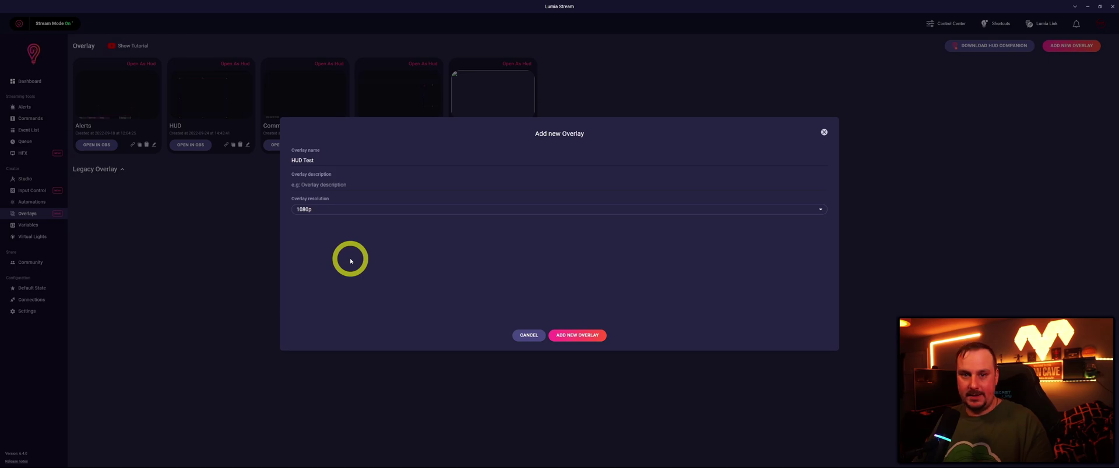
click(342, 210)
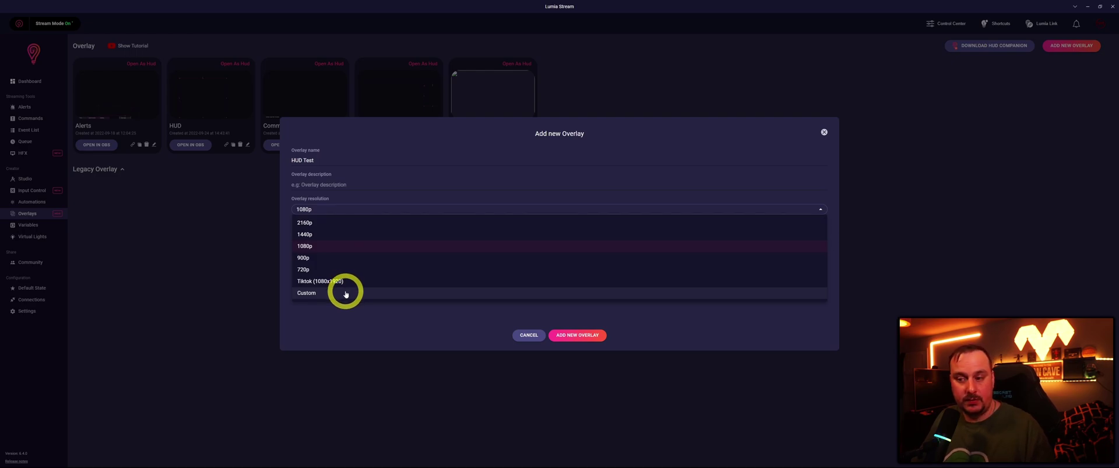
click(345, 247)
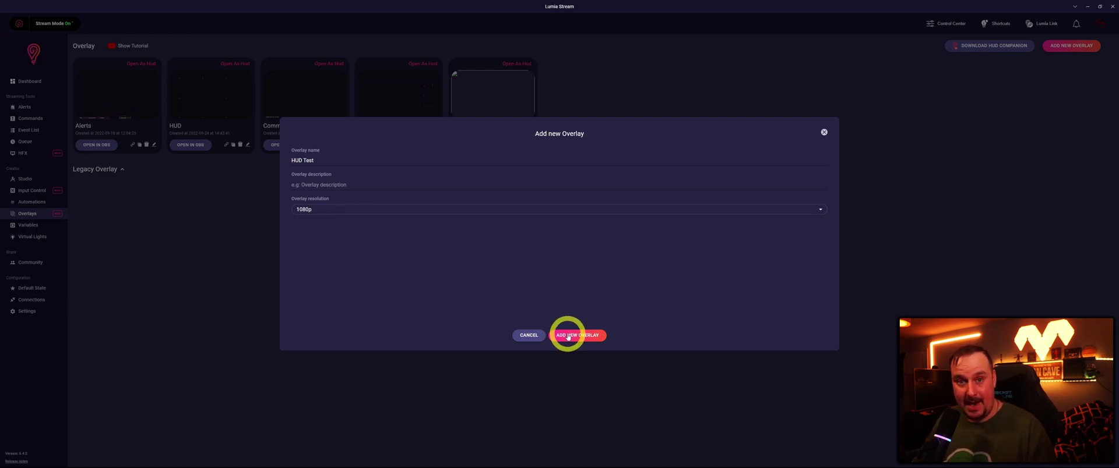
click(568, 336)
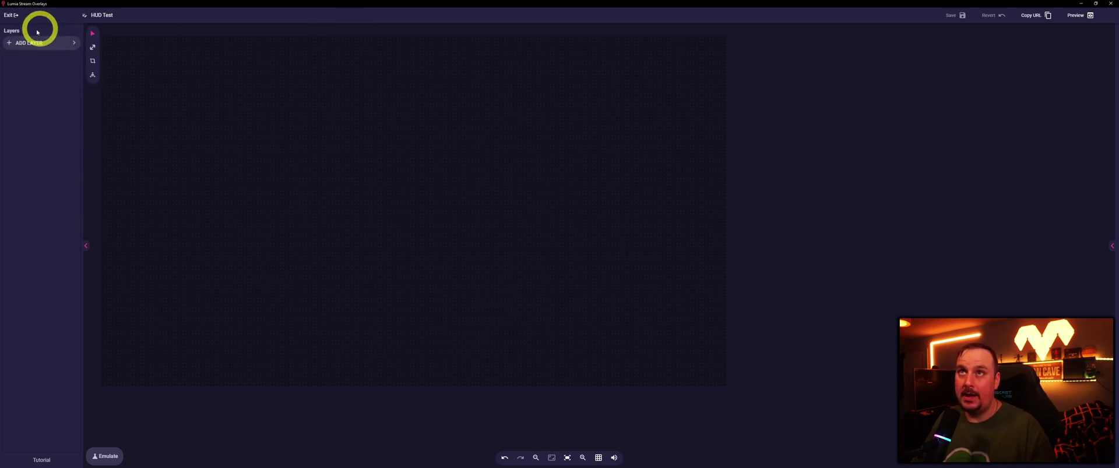
Add a HUDFX Video layer to the HUD Test overlay
click(47, 46)
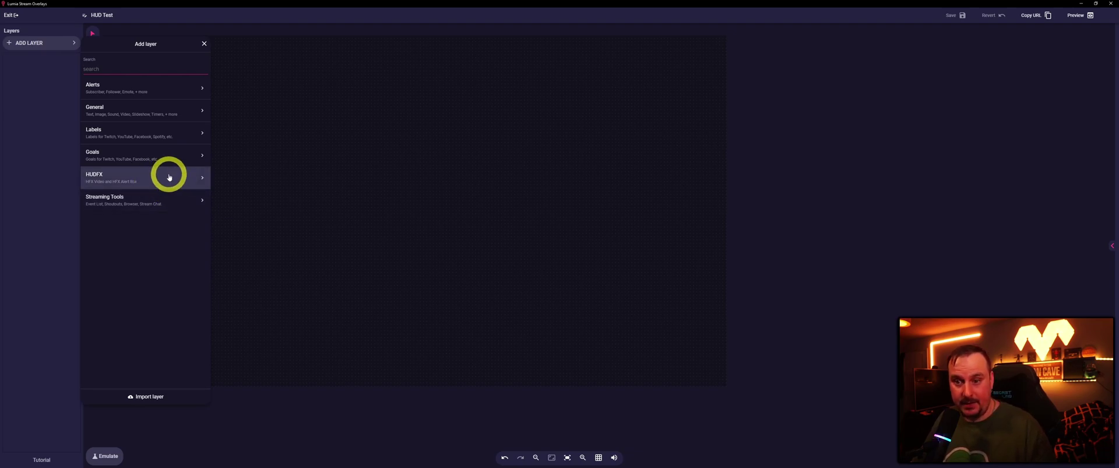
click(169, 177)
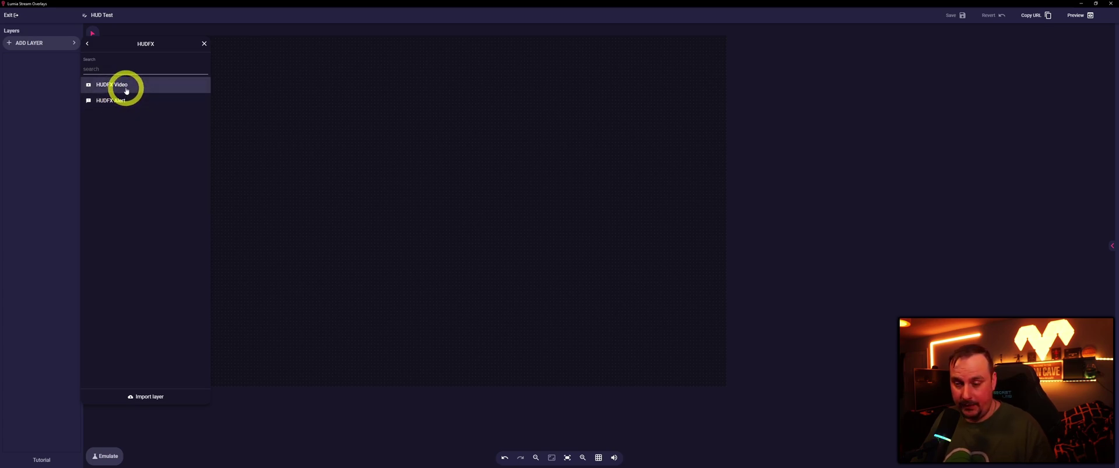
click(126, 90)
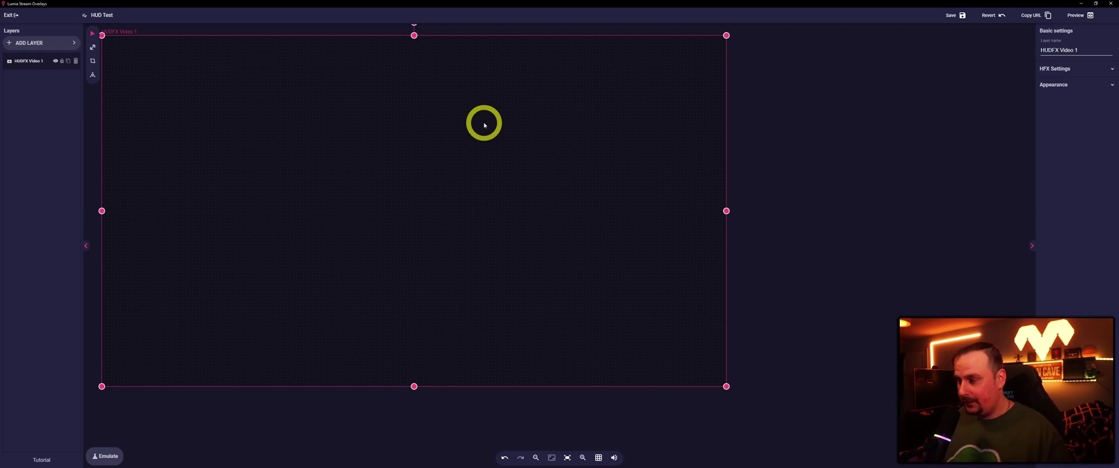
Examine the HFX settings and appearance settings of the HUDFX video layer
click(1064, 69)
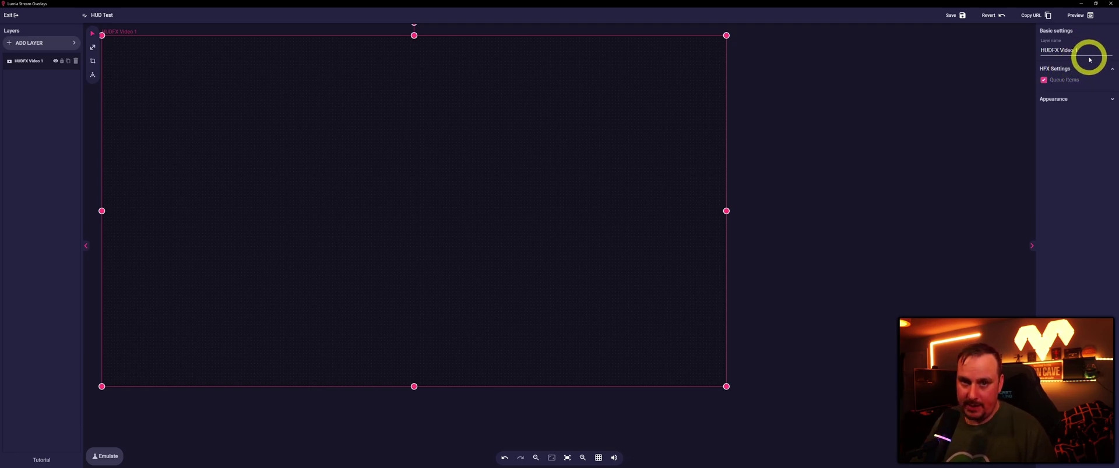
click(1060, 69)
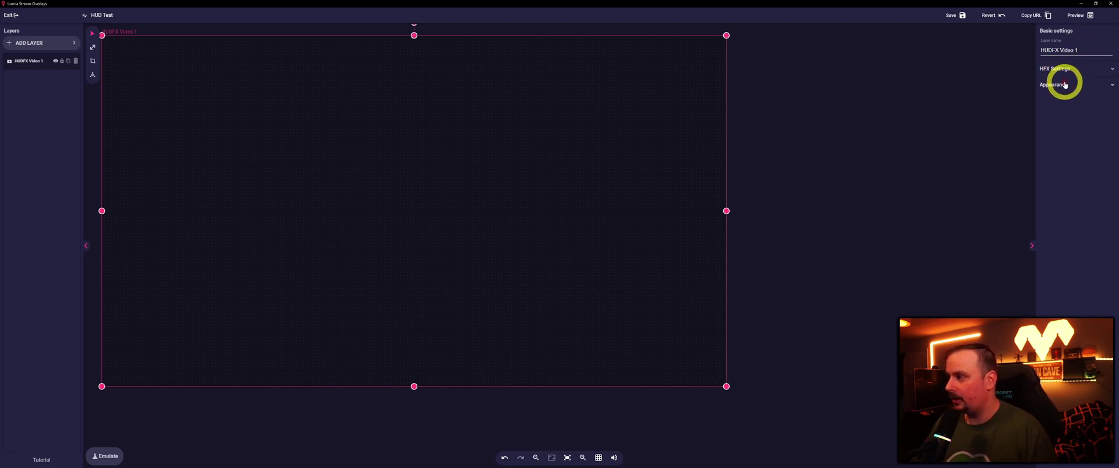
click(1062, 84)
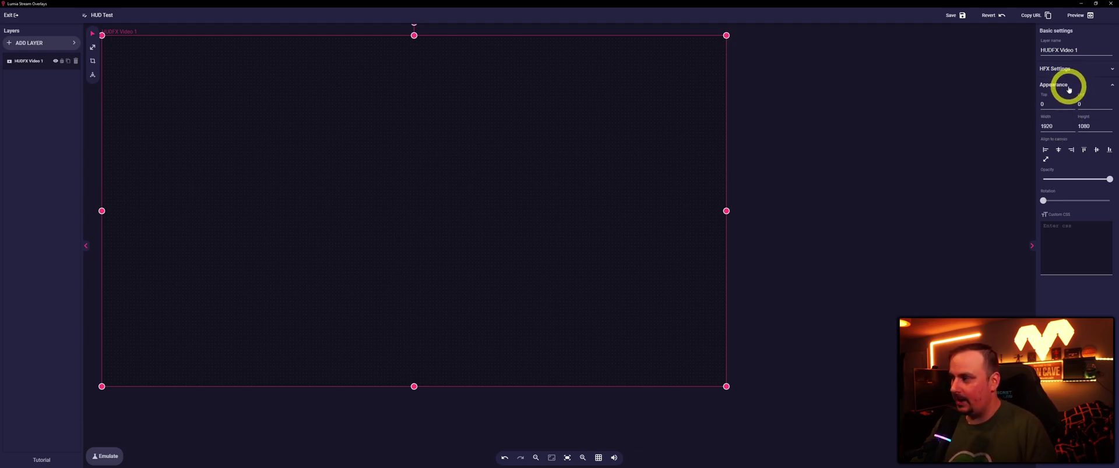
click(1066, 83)
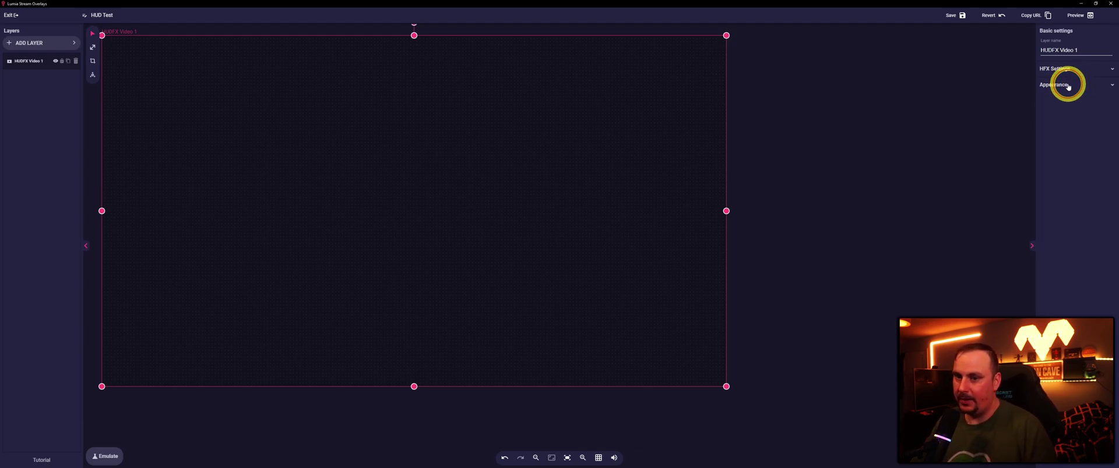
Check the size options in the overlay's details and leave them without making changes
click(85, 17)
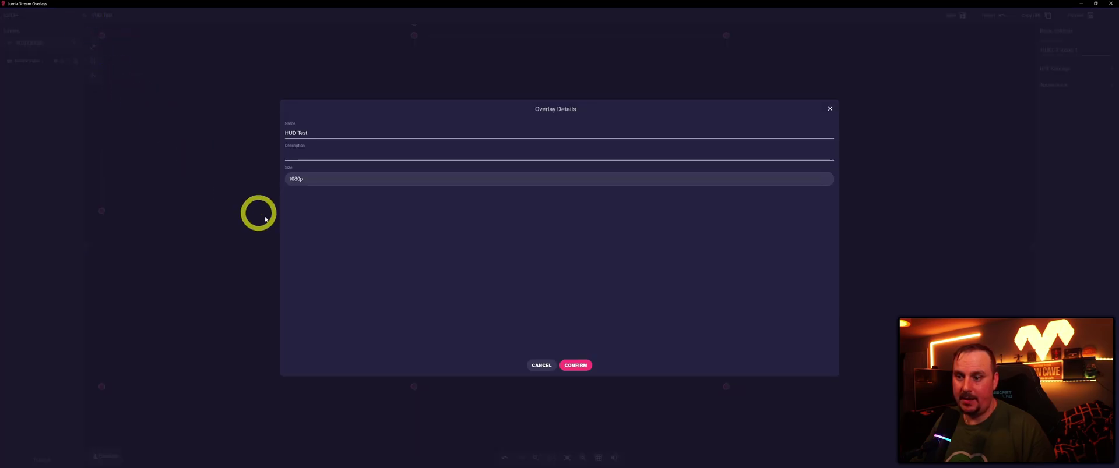
click(309, 180)
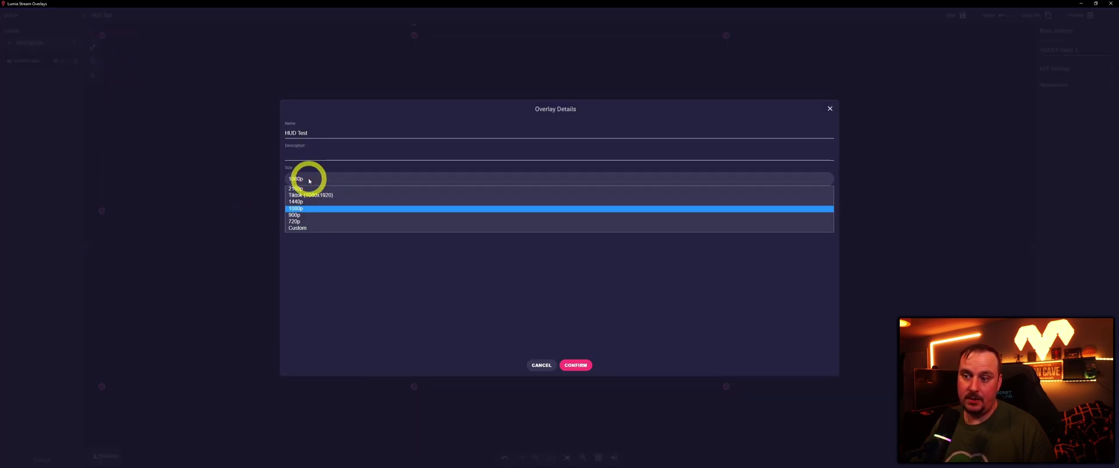
click(542, 365)
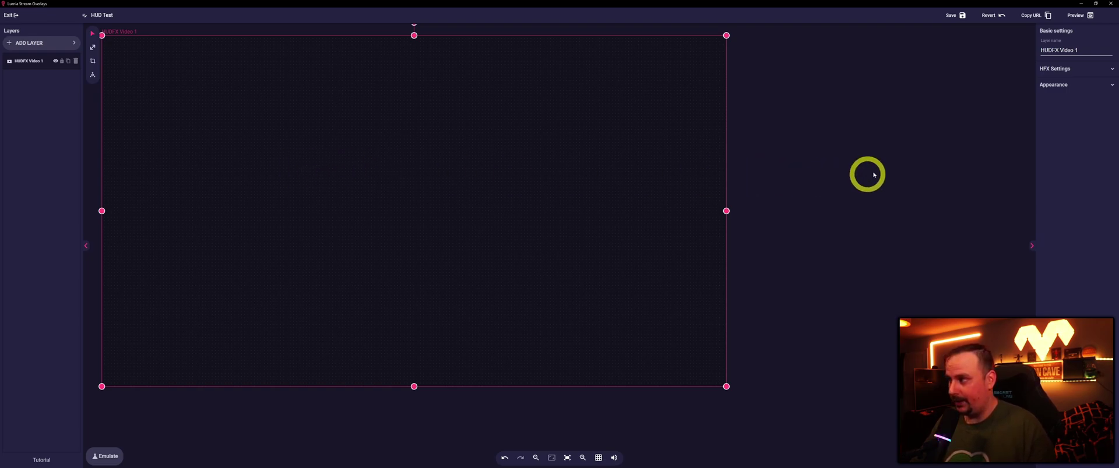
Save the HUD Test overlay and close the overlay editor
click(955, 18)
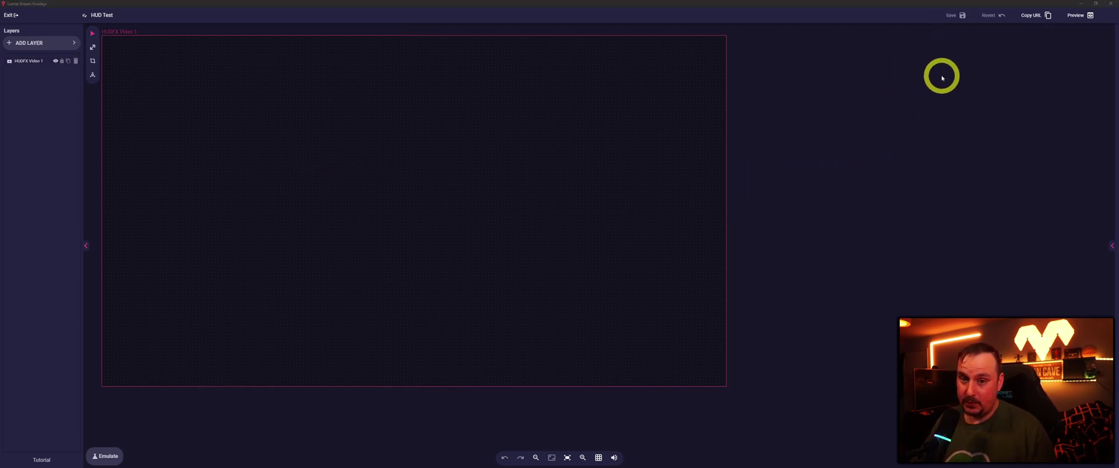
click(1112, 7)
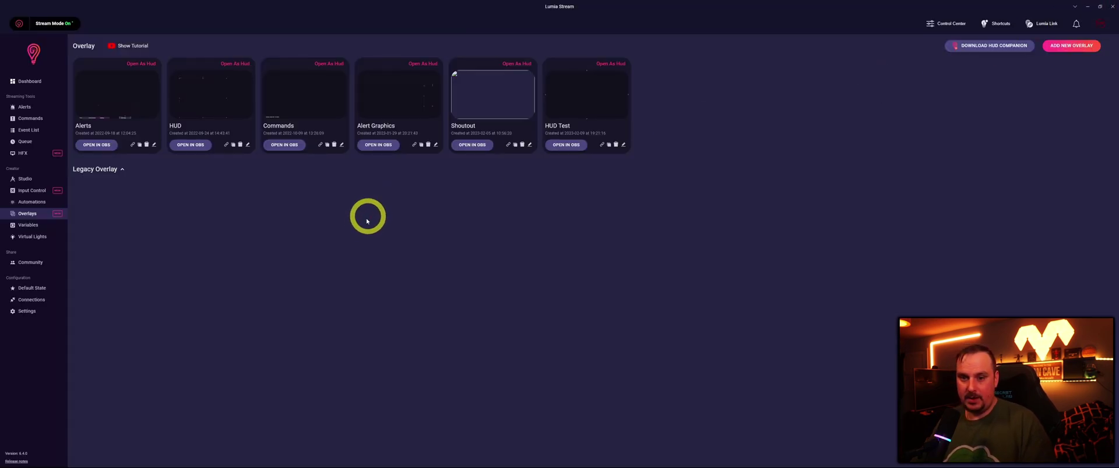
Add the Damage HFX as a Twitch Point Command costing 500 points with audio on, and refresh to apply it
click(23, 153)
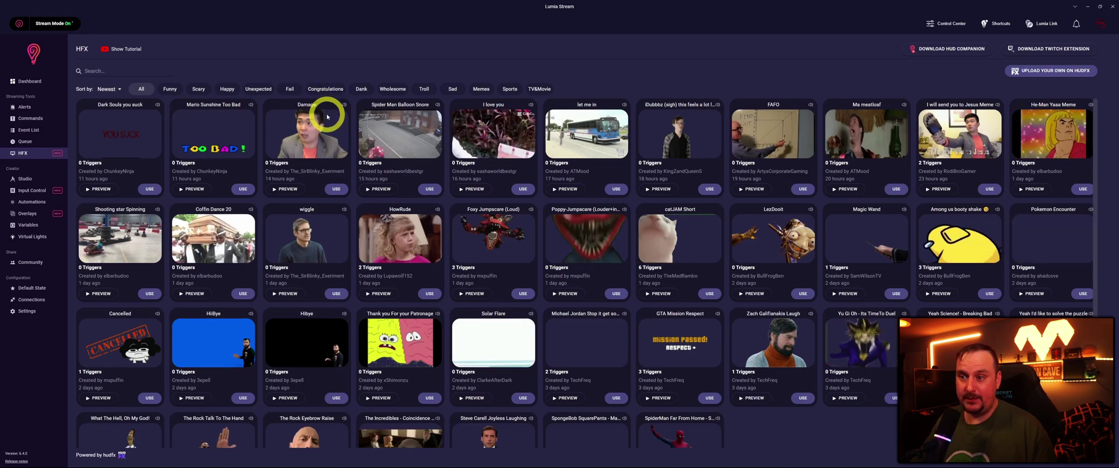
click(336, 189)
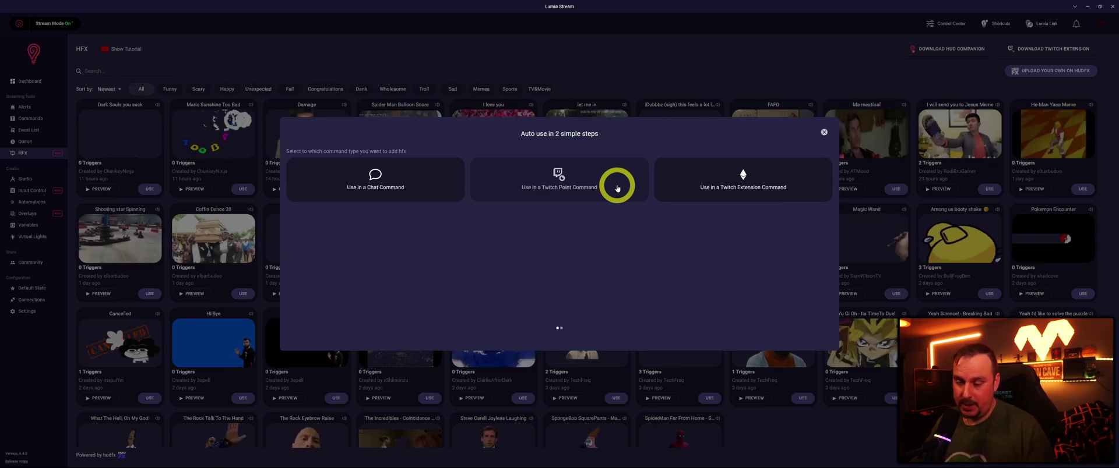
click(617, 188)
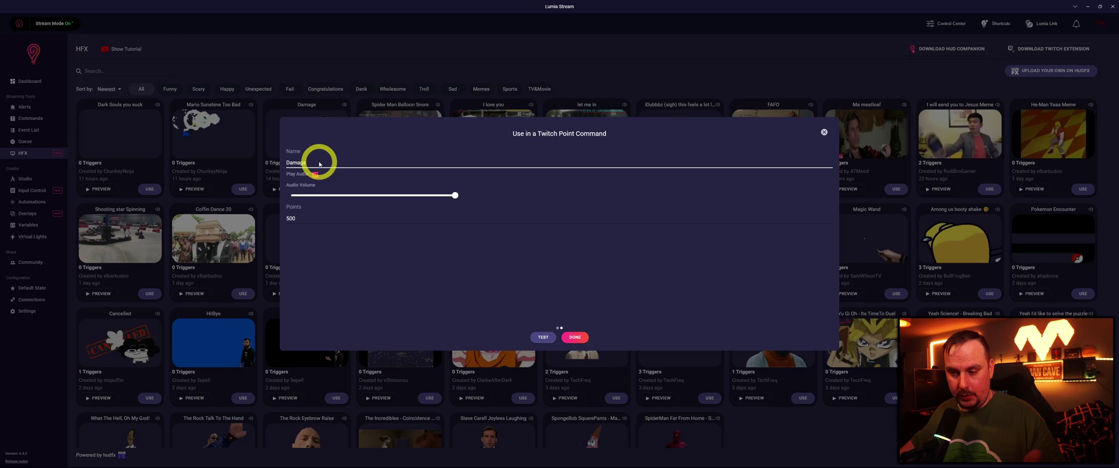
click(352, 219)
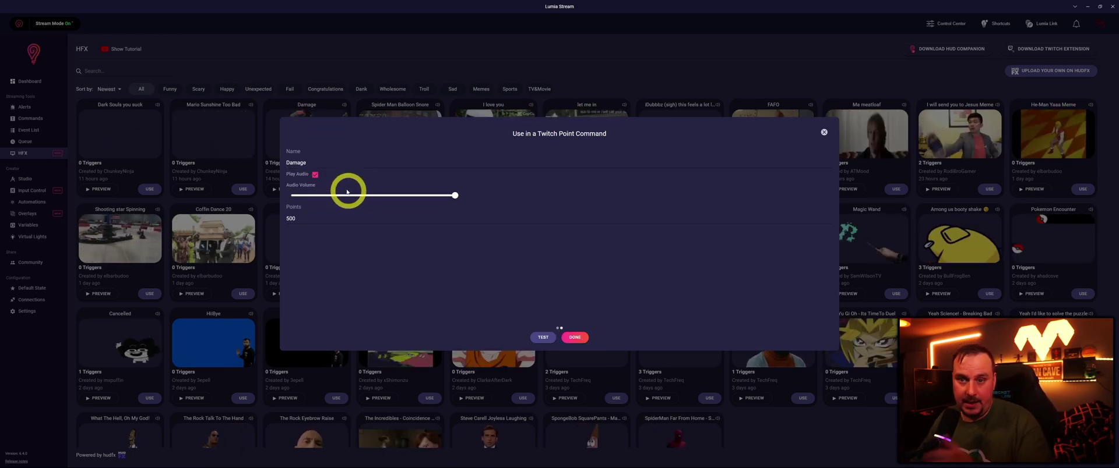
click(576, 337)
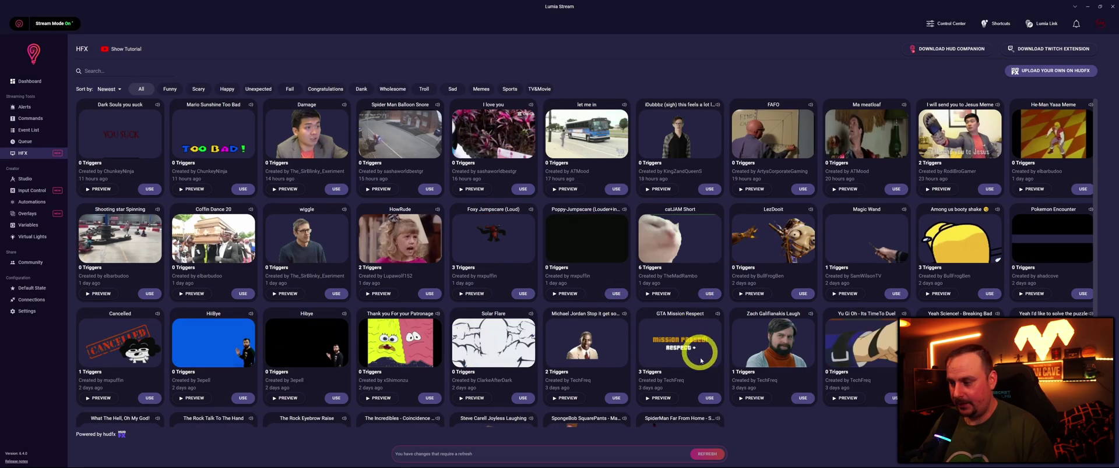
click(707, 454)
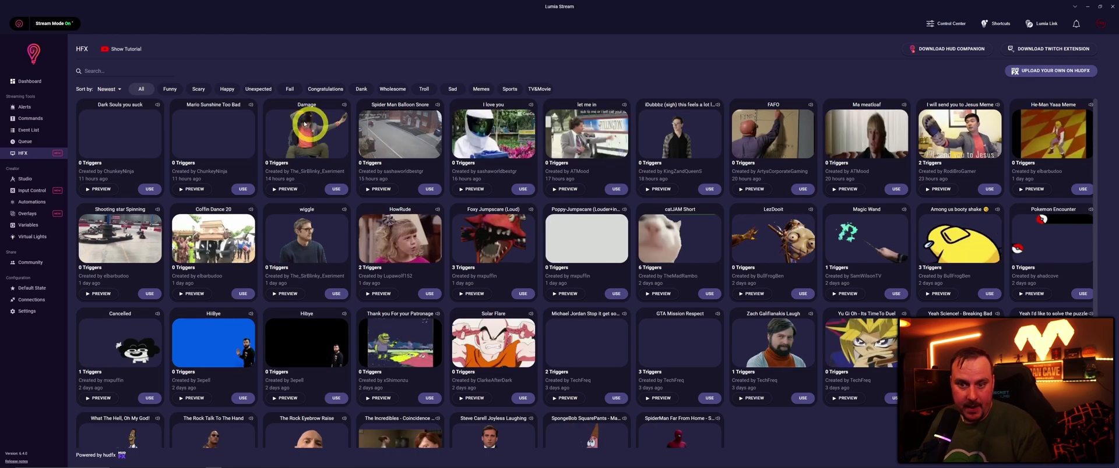
Open the HUD Test overlay as a HUD on Screen 1 and acknowledge the notice about closing it
click(25, 211)
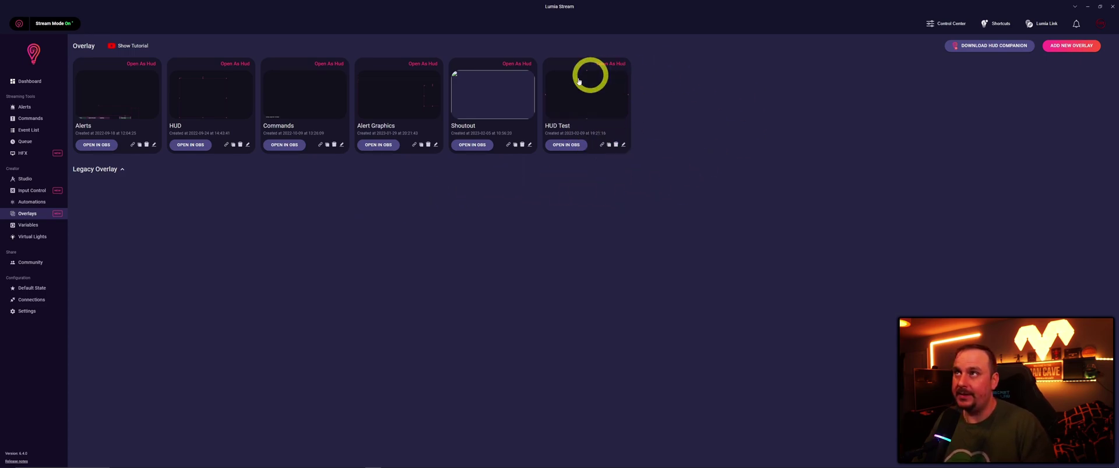
click(613, 67)
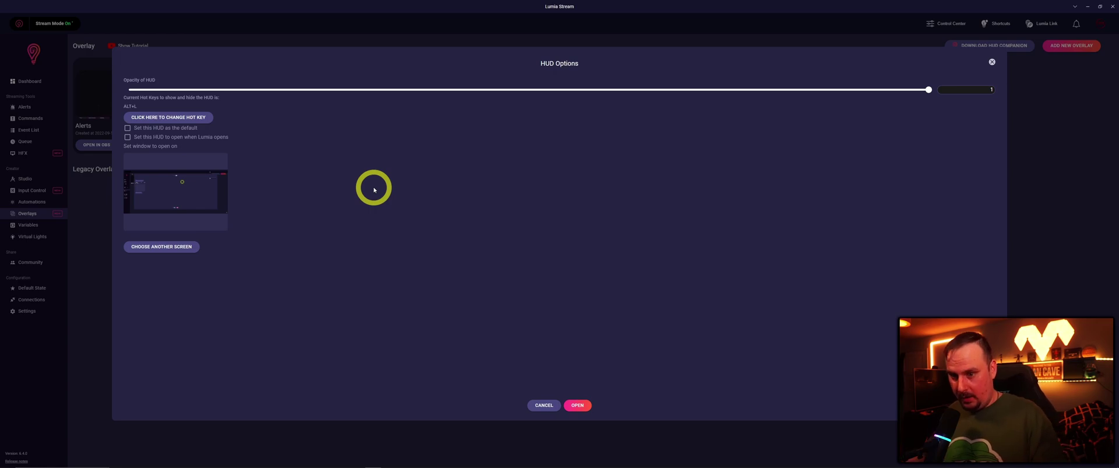
click(166, 252)
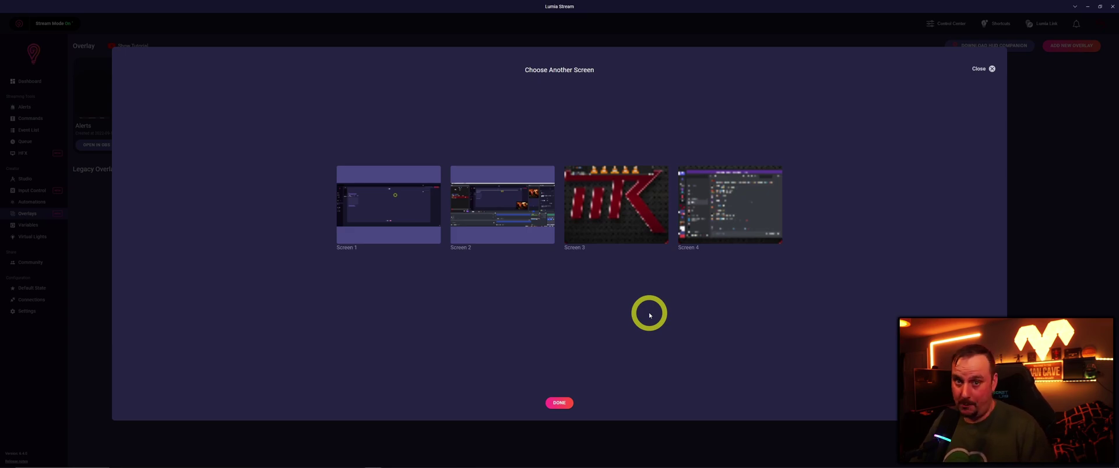
click(375, 201)
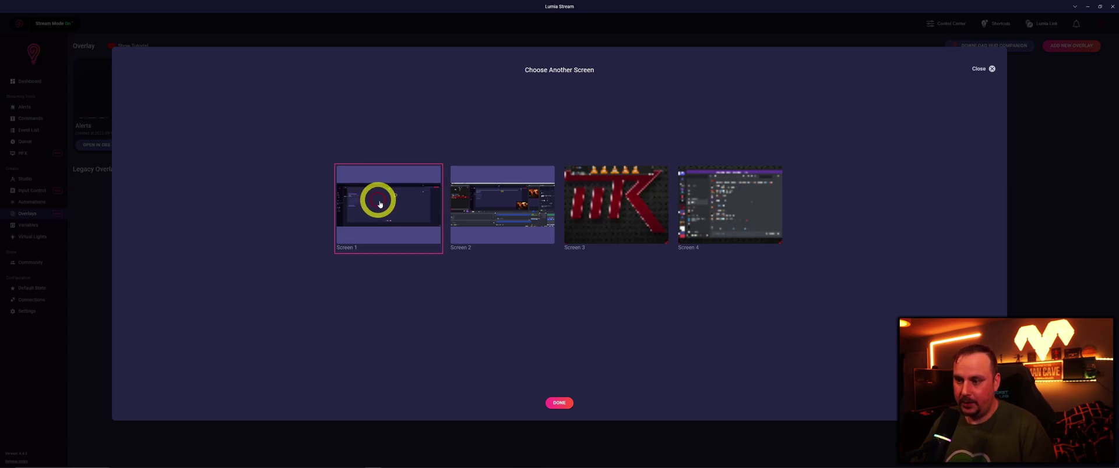
click(555, 407)
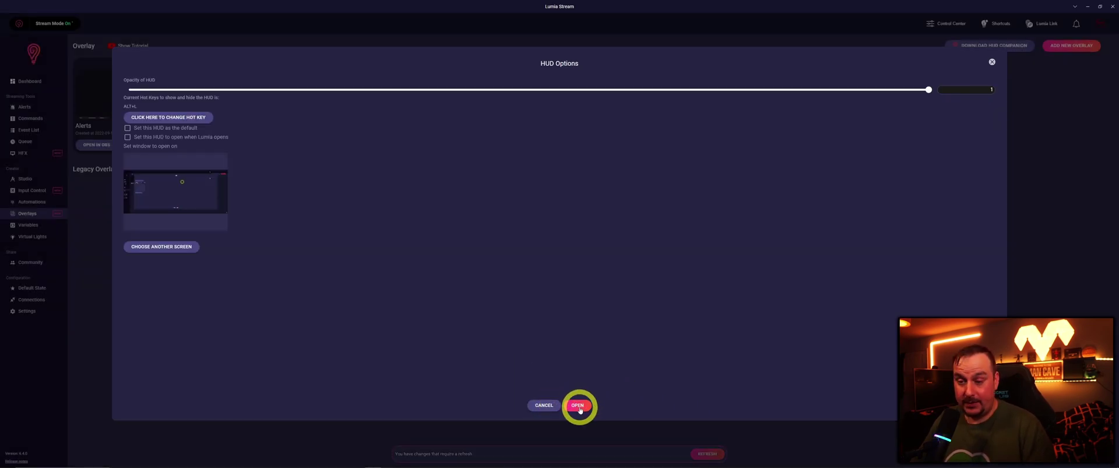
click(578, 406)
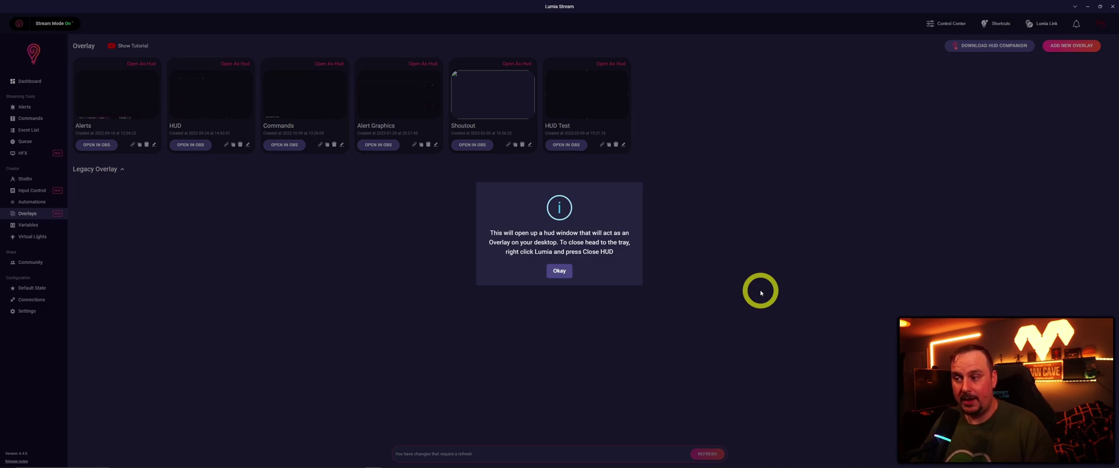
click(559, 271)
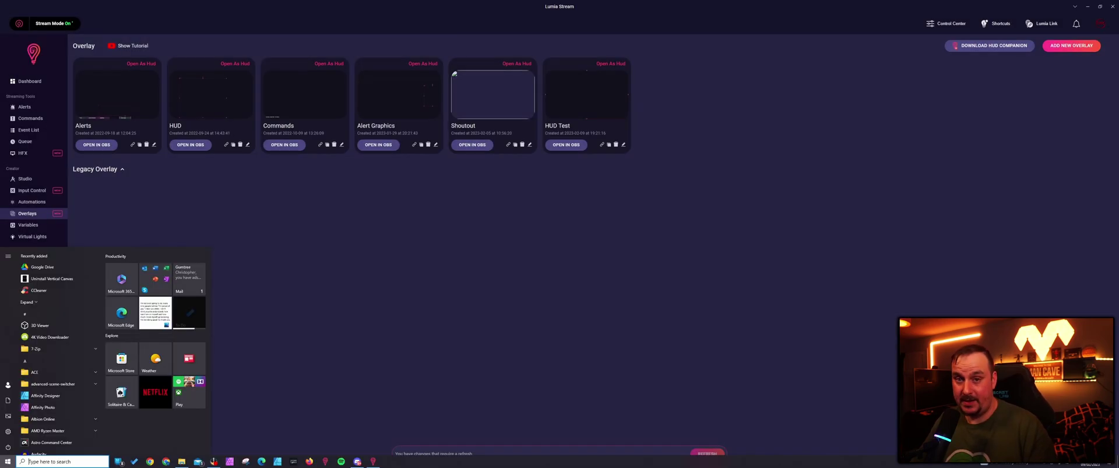
Check the Lumia Stream HUD's options in the system tray, and refresh Lumia Stream to apply the pending changes
key(super)
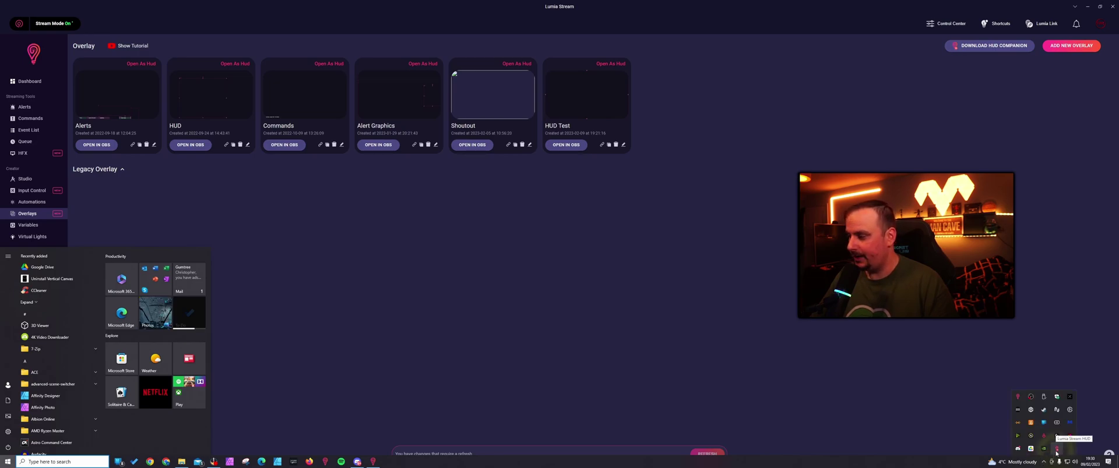
click(1056, 449)
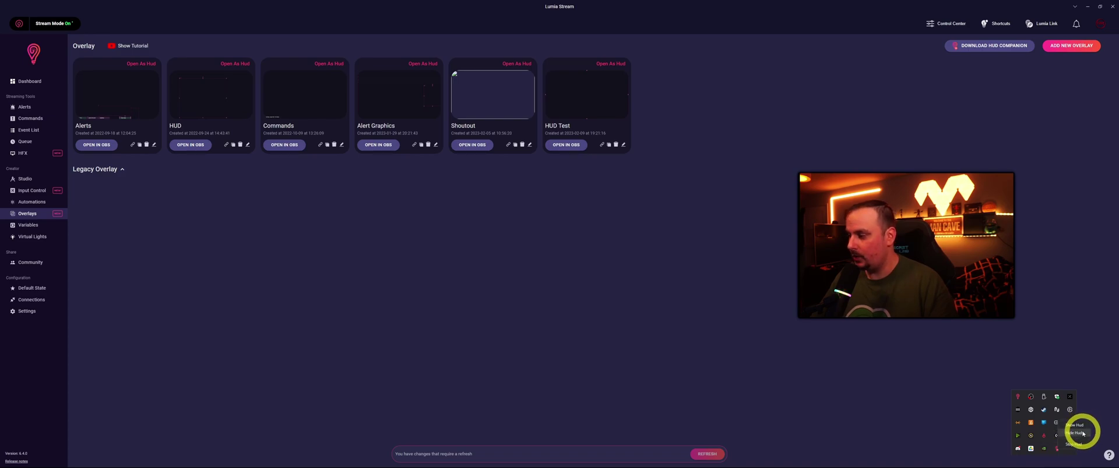
click(1081, 445)
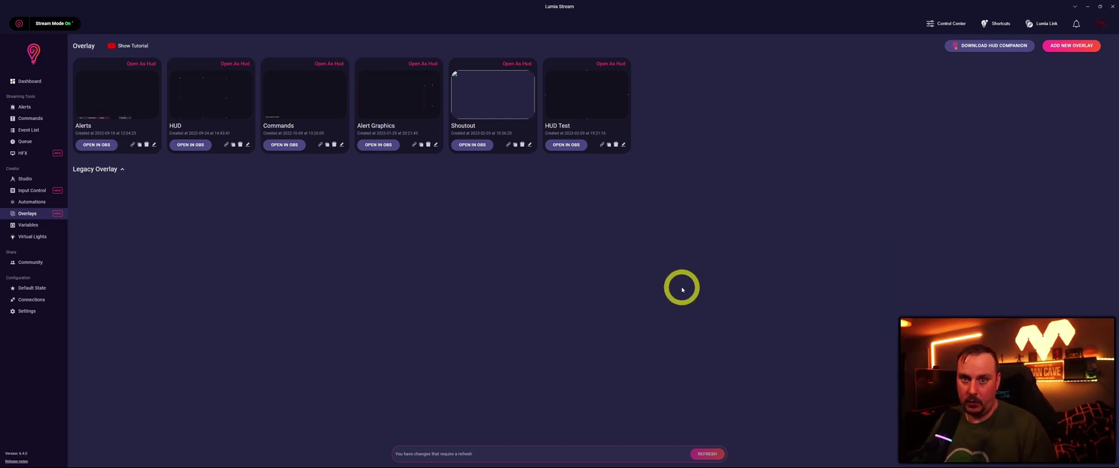
click(714, 454)
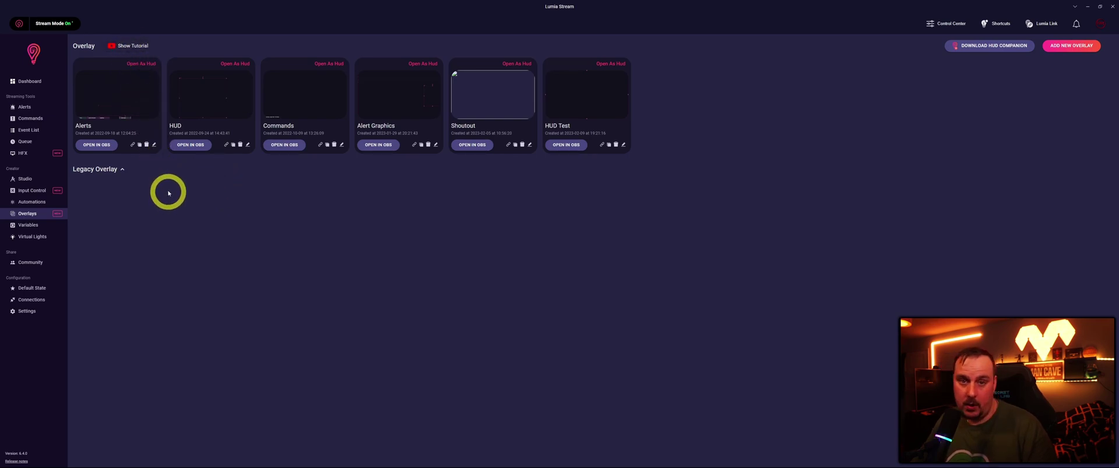
Emulate the rip Hud Effect (HFX) from the Alerts overlay's editor and minimize the editor window
click(154, 144)
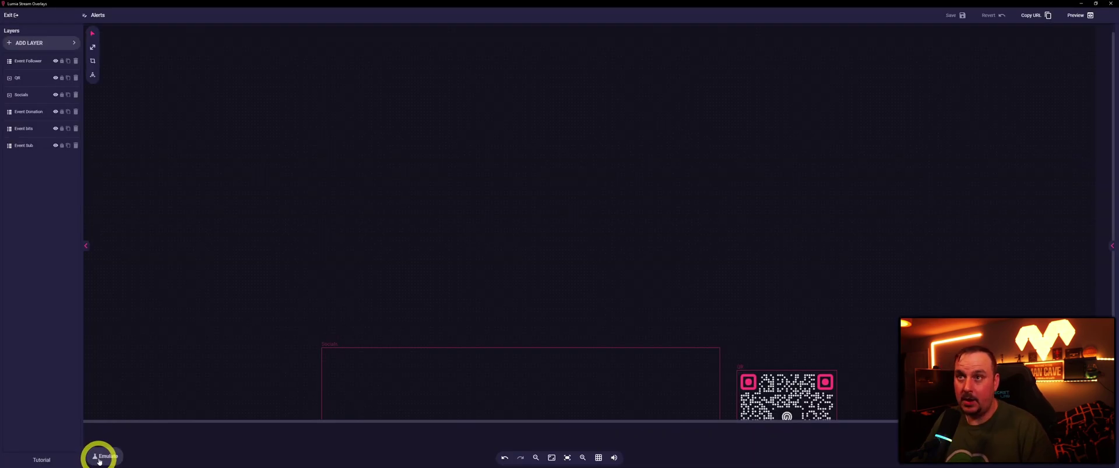
click(100, 458)
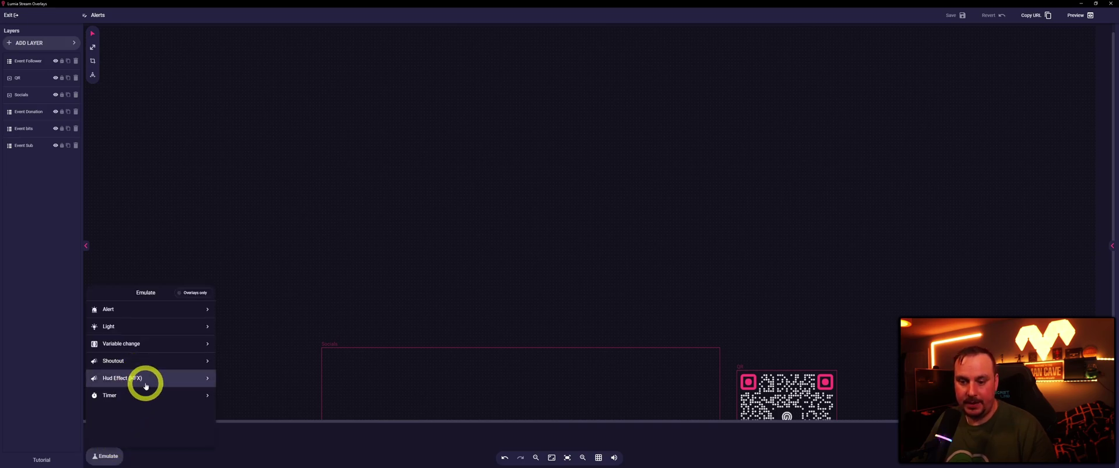
click(146, 386)
scroll(210, 419, down, 5)
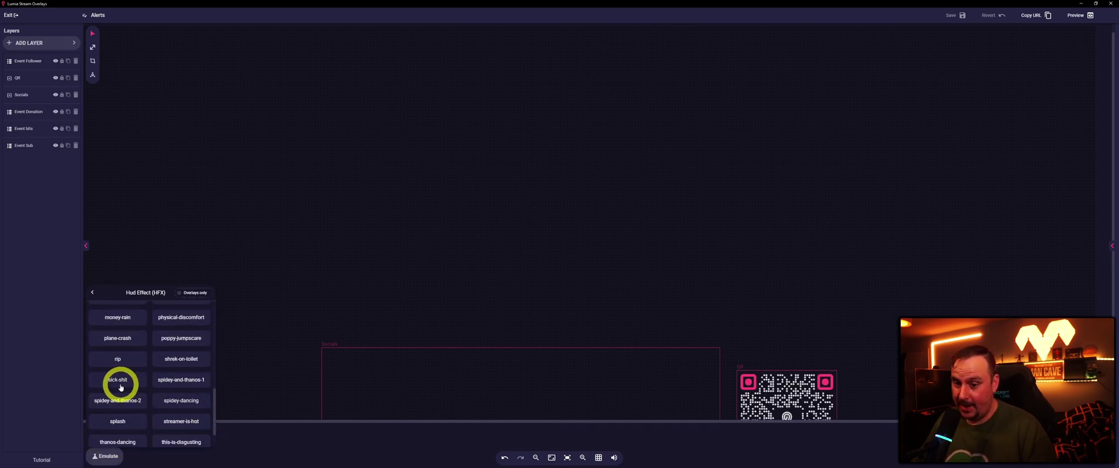
click(128, 362)
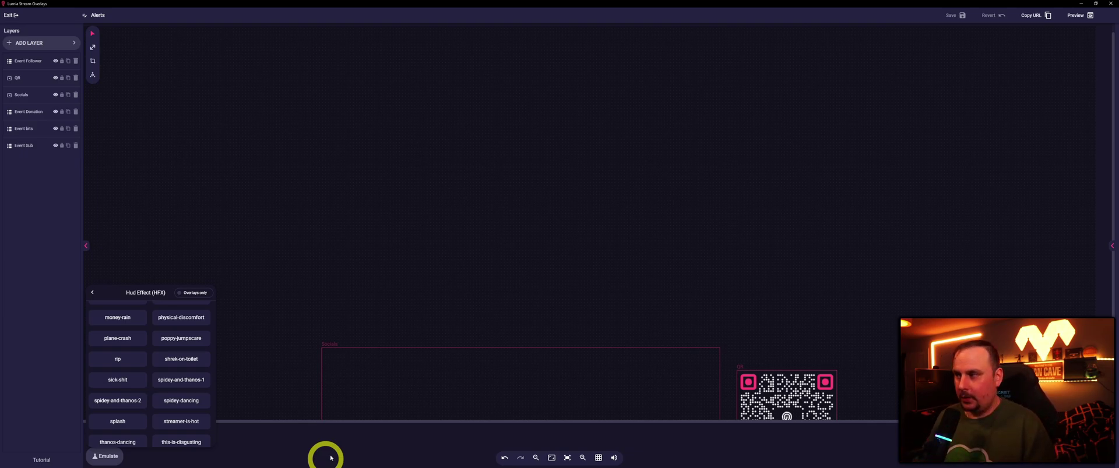
click(1081, 4)
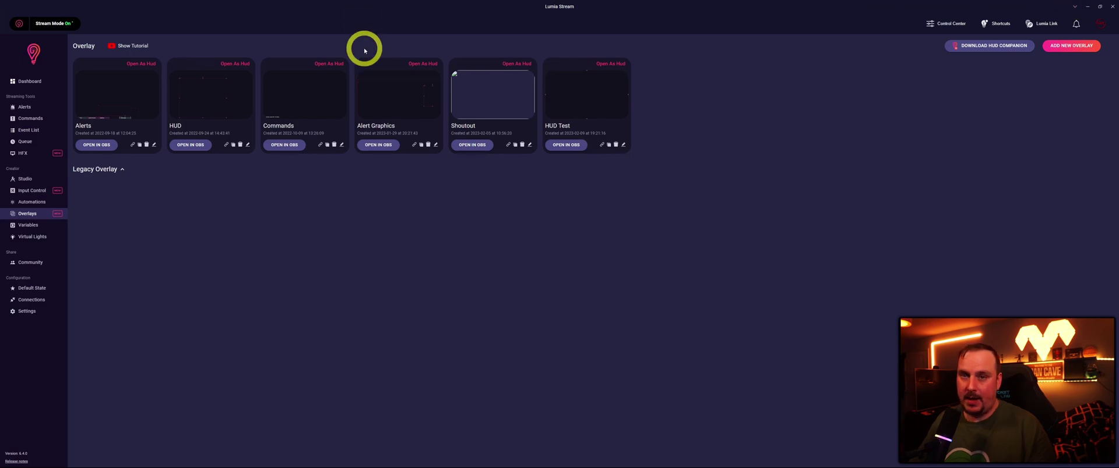
Switch to the Twitch channel in Chrome, place its window over Lumia Stream, and redeem the reward between menacingly and spider-man-balloon-snore in chat
click(212, 460)
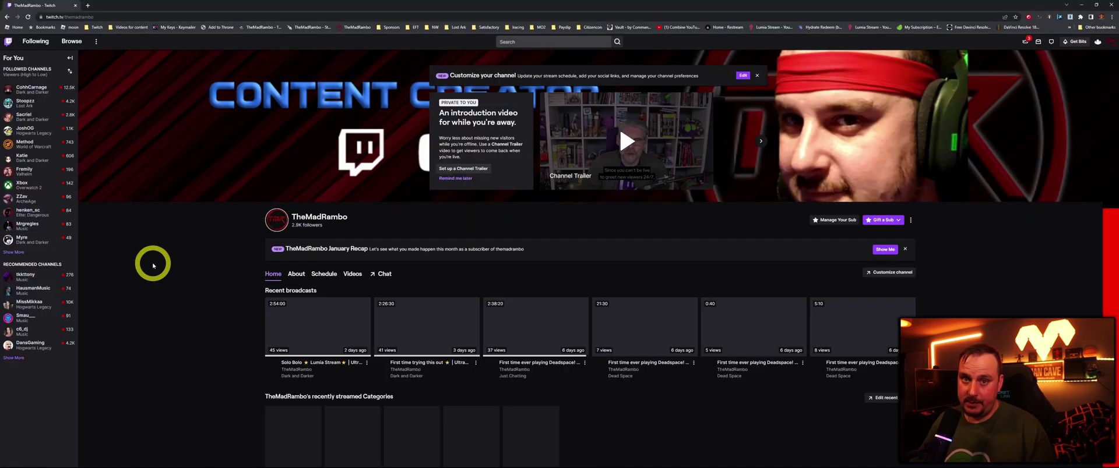
click(318, 218)
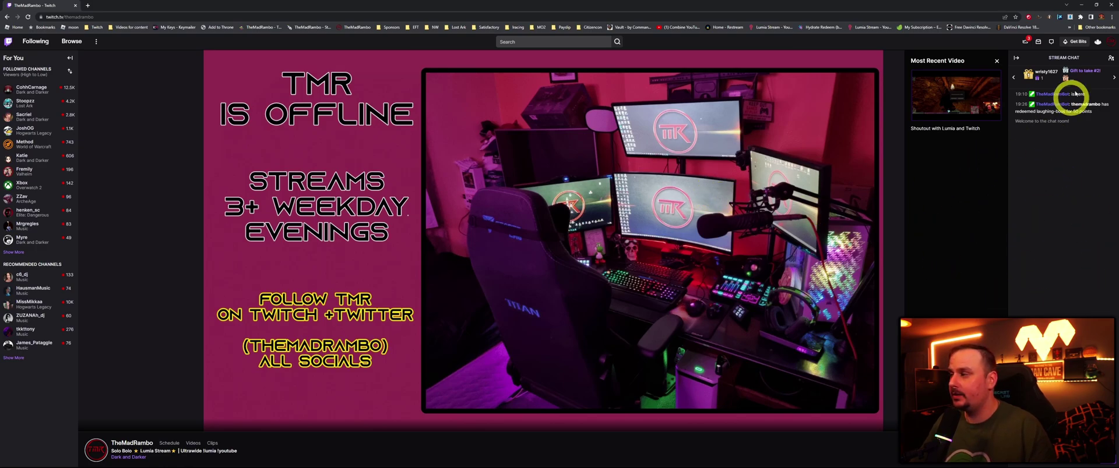
click(1096, 4)
drag(499, 8, 420, 65)
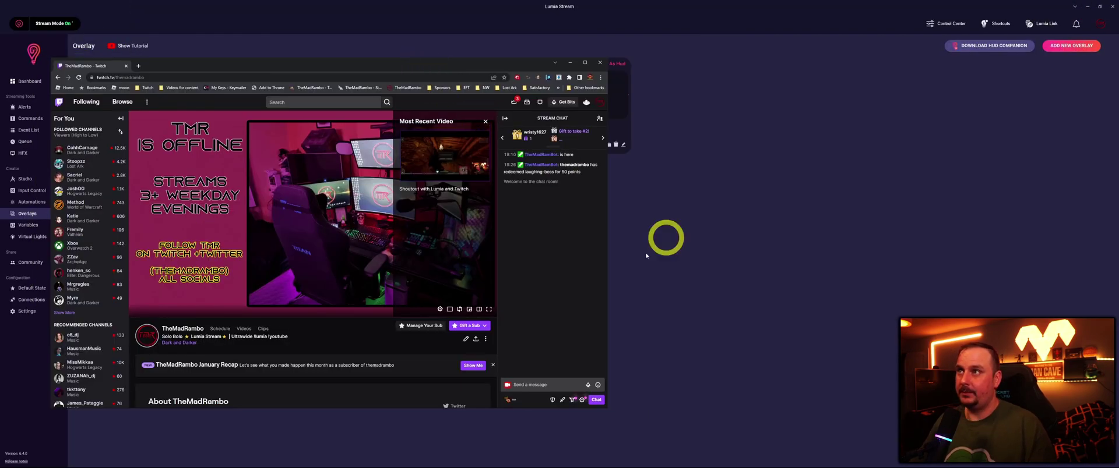
click(511, 402)
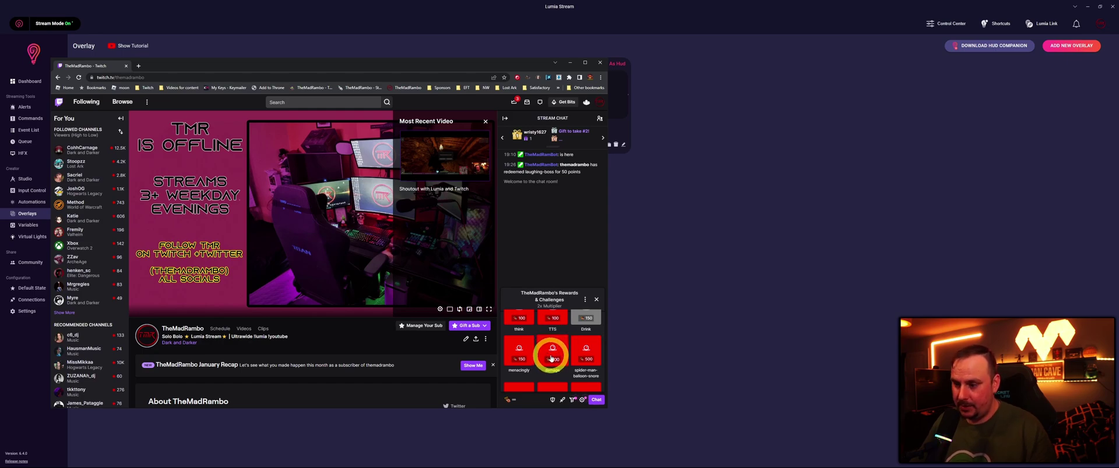
click(551, 359)
click(548, 376)
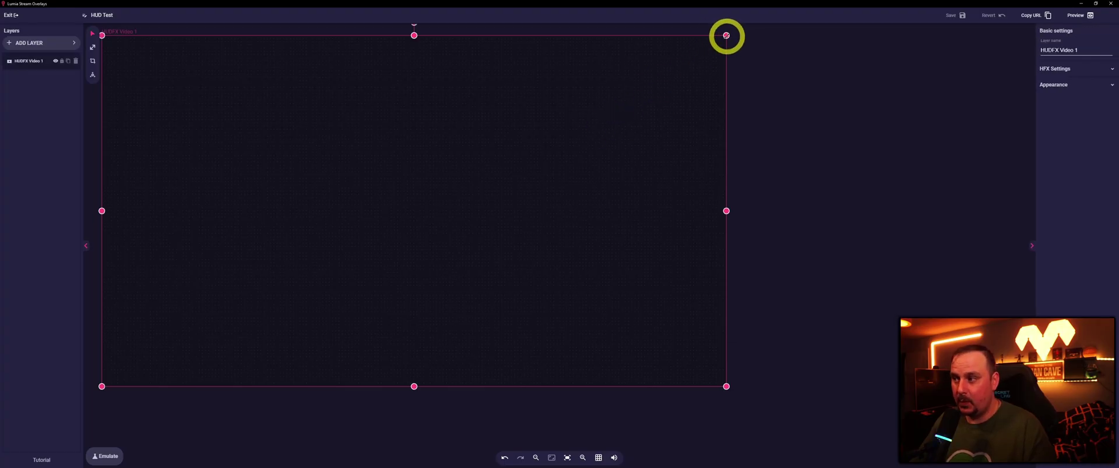
Scale the HUDFX Video 1 layer to about three quarters of its size, nudged slightly upward, and crop a thin strip off its top edge
drag(726, 36, 570, 117)
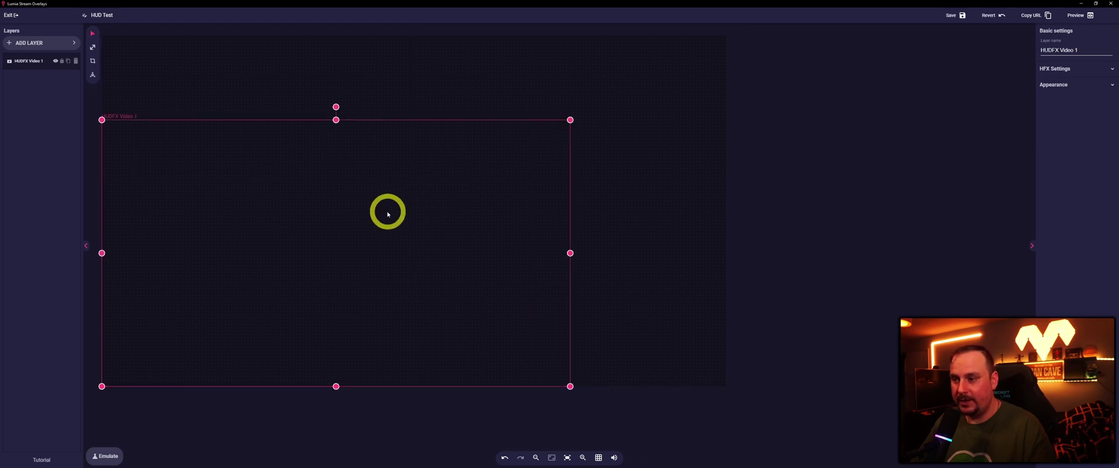
mouse_move(387, 209)
mouse_down()
mouse_move(532, 157)
mouse_move(414, 190)
mouse_move(524, 209)
mouse_move(435, 197)
mouse_move(387, 225)
mouse_move(405, 215)
mouse_up()
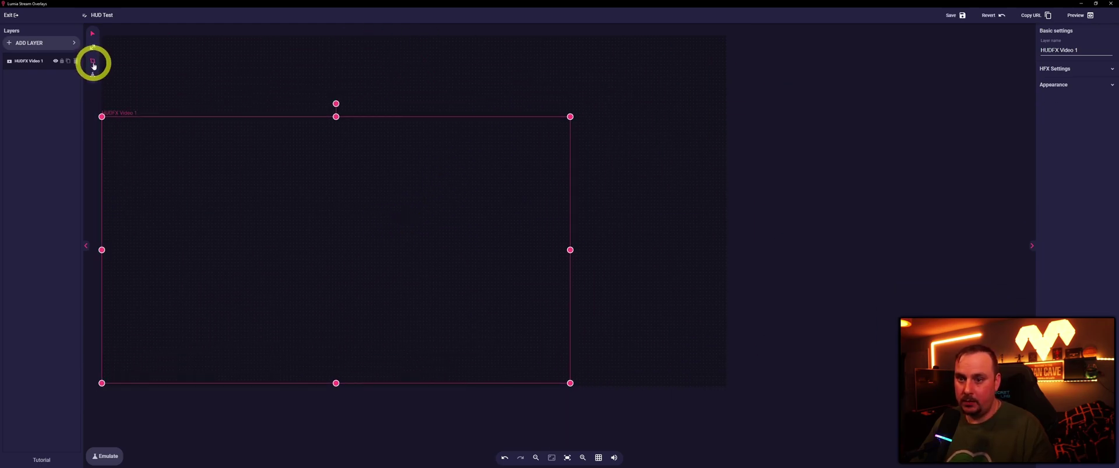
click(93, 60)
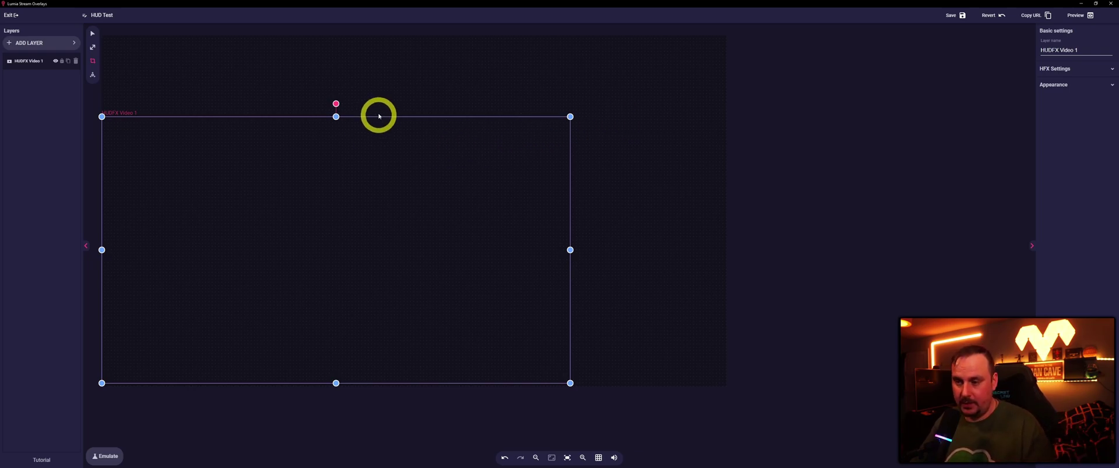
mouse_move(335, 116)
mouse_down()
mouse_move(338, 158)
mouse_move(338, 131)
mouse_up()
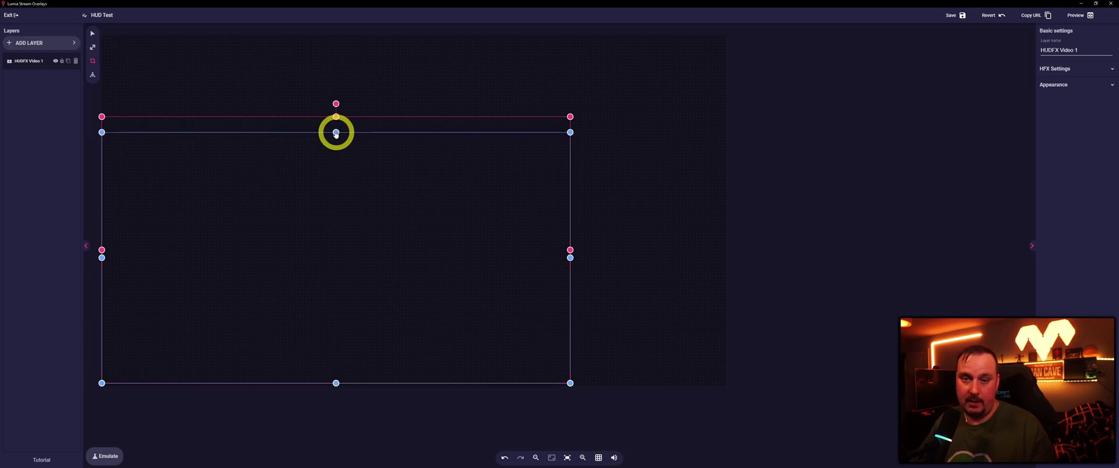